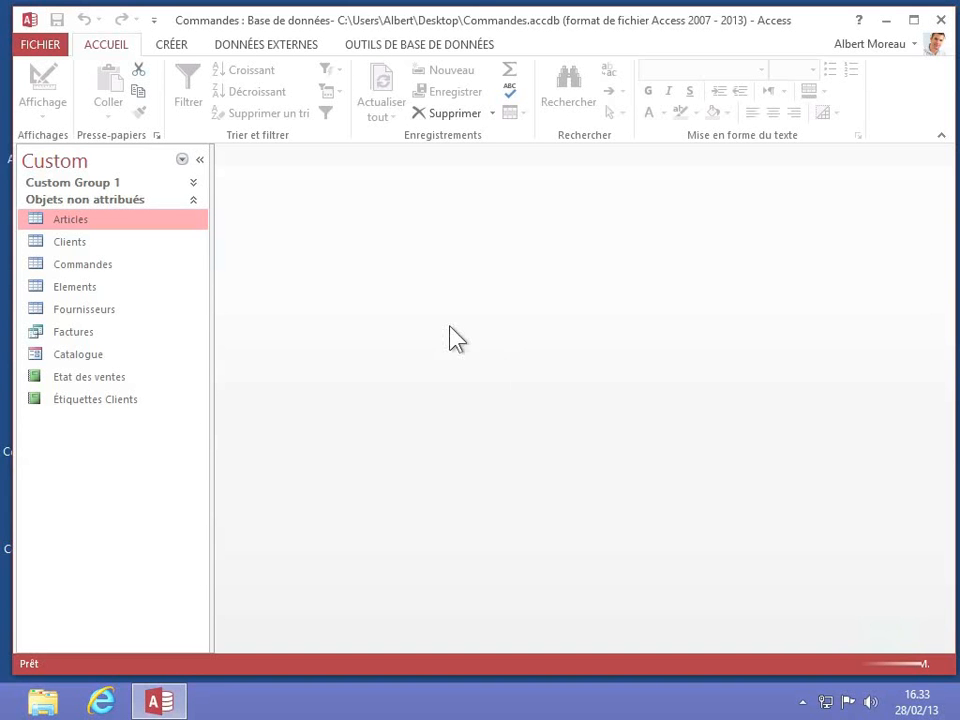
Open the Articles table, select the whole datasheet and format its text as Times New Roman, size 14.
double_click(78, 234)
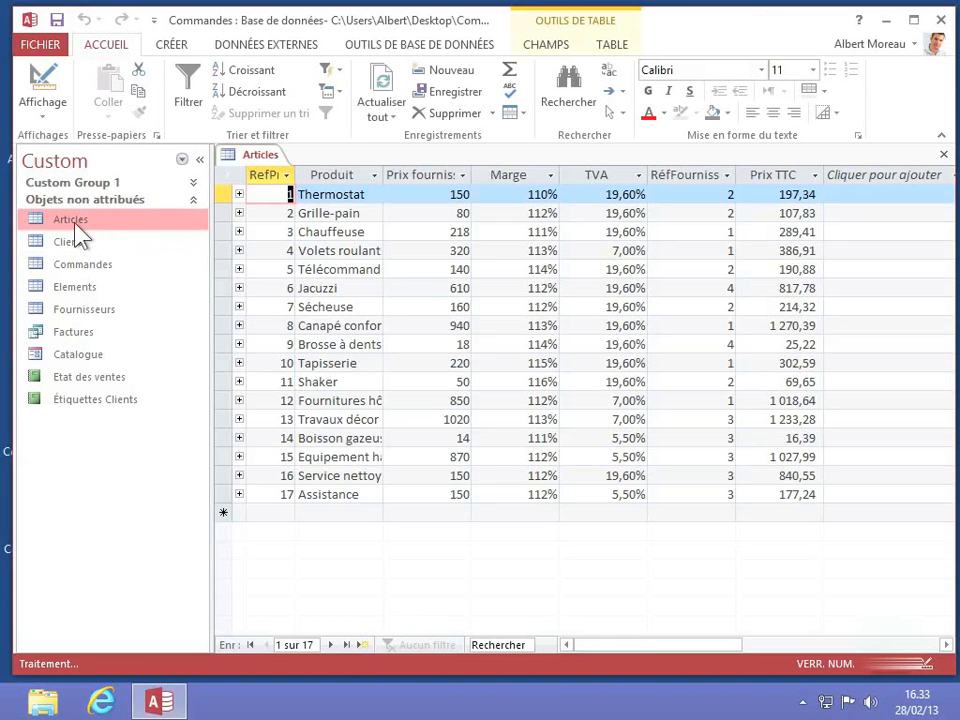
click(222, 177)
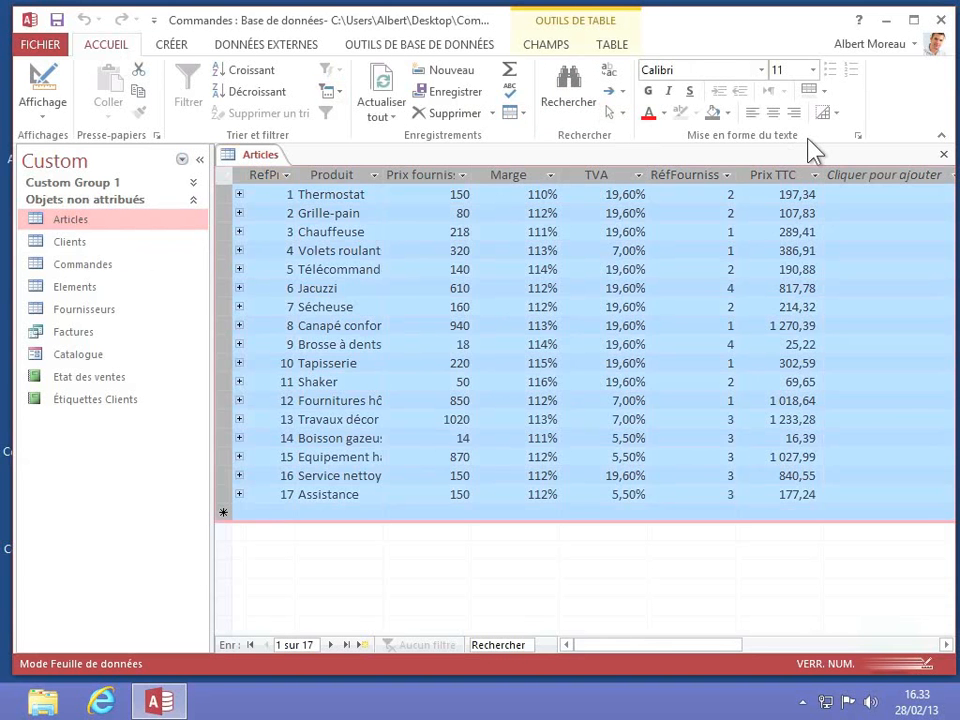
click(762, 72)
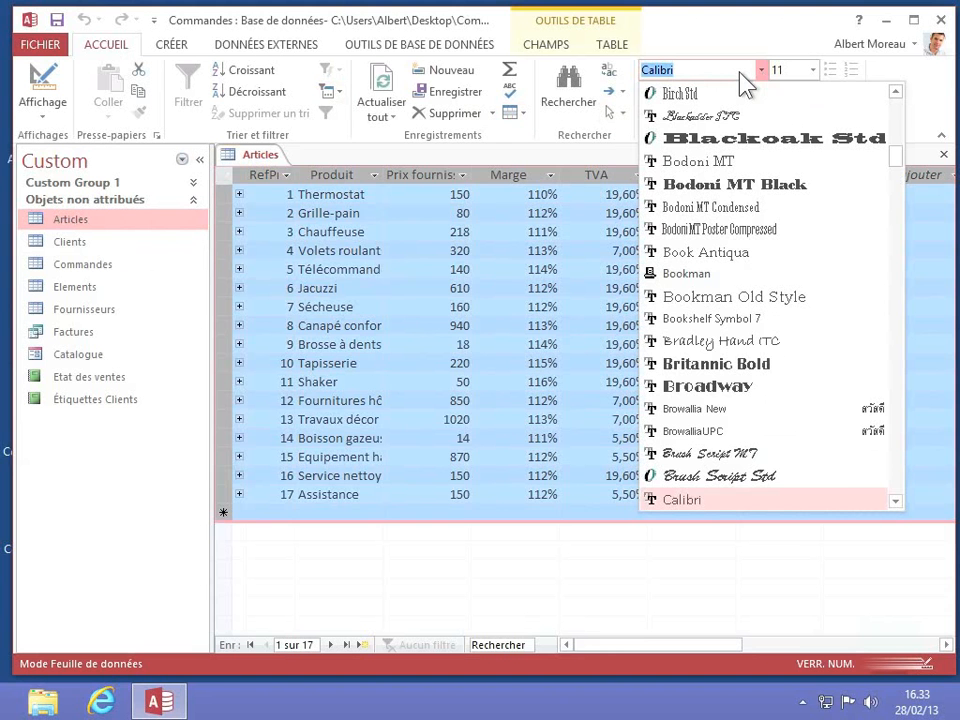
text(Ti)
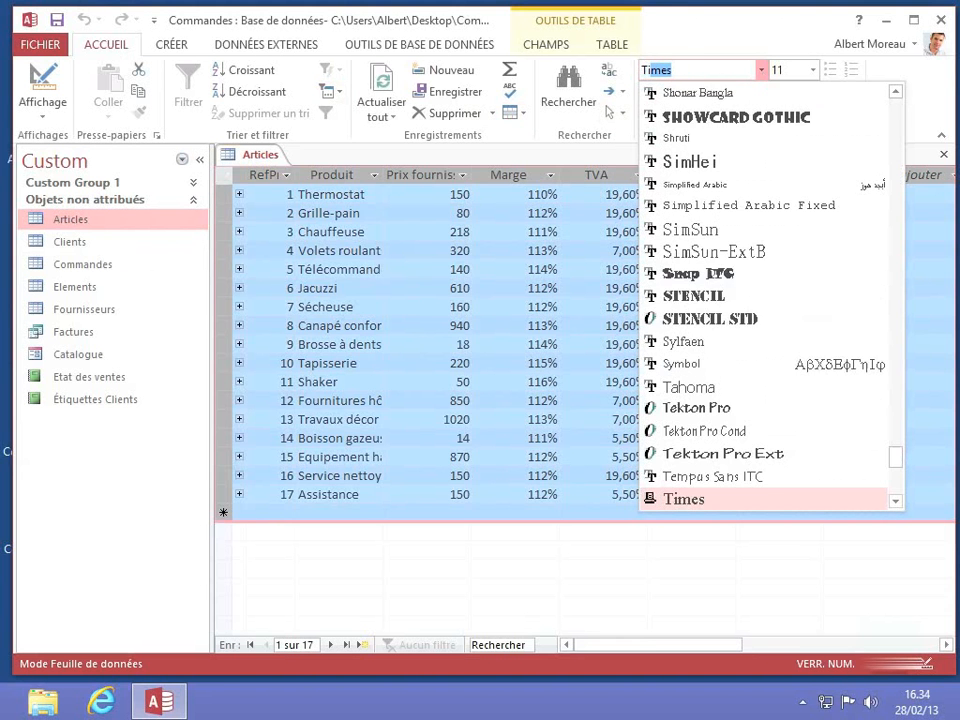
text(mes New Roman)
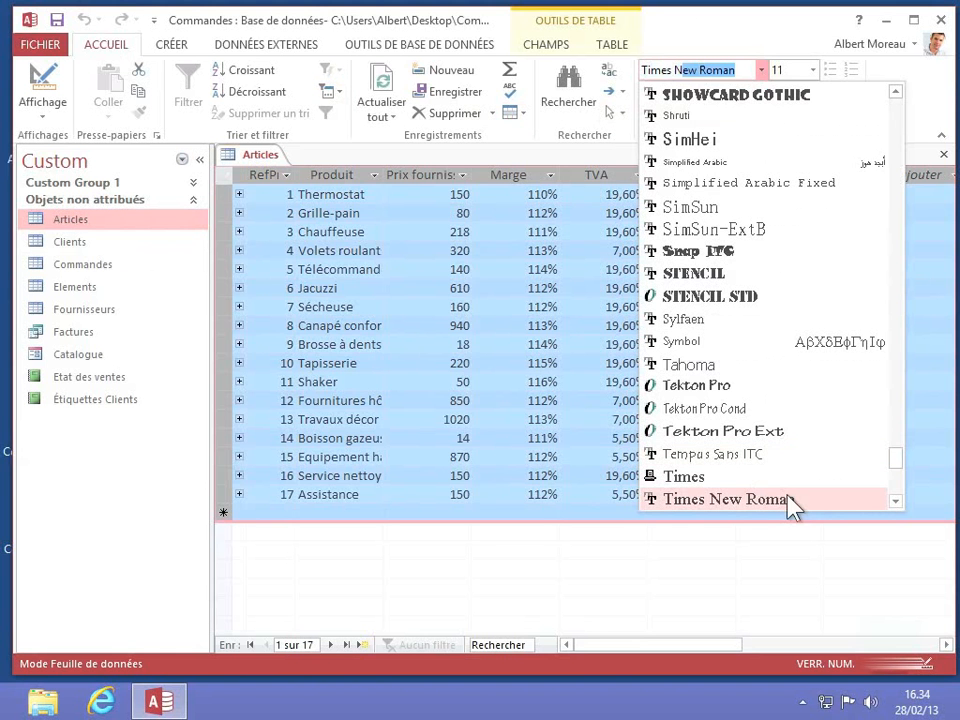
click(737, 500)
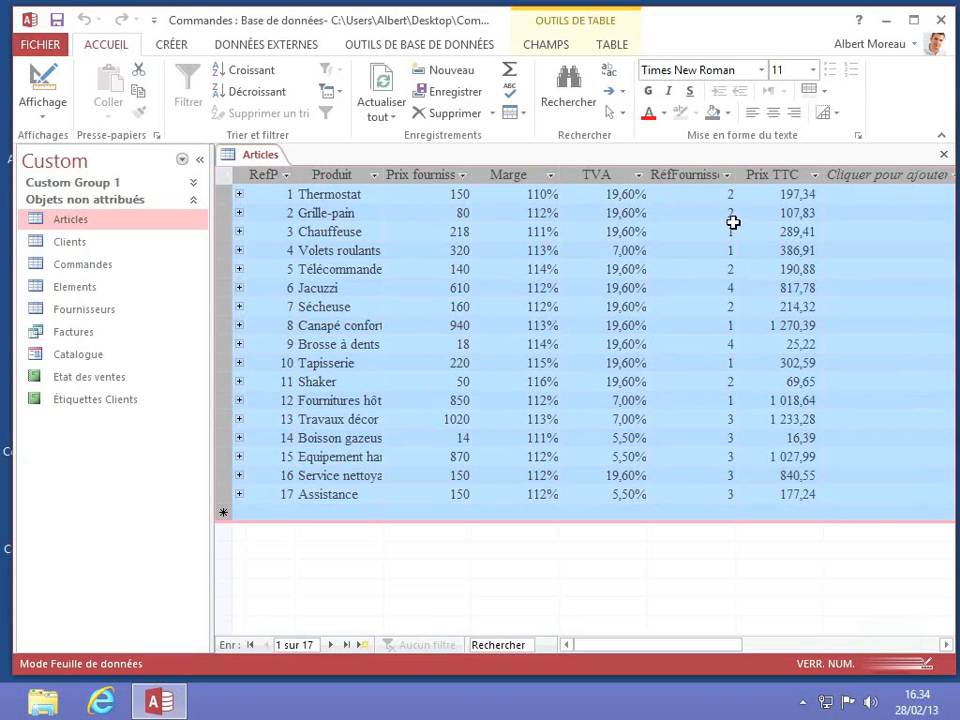
click(814, 71)
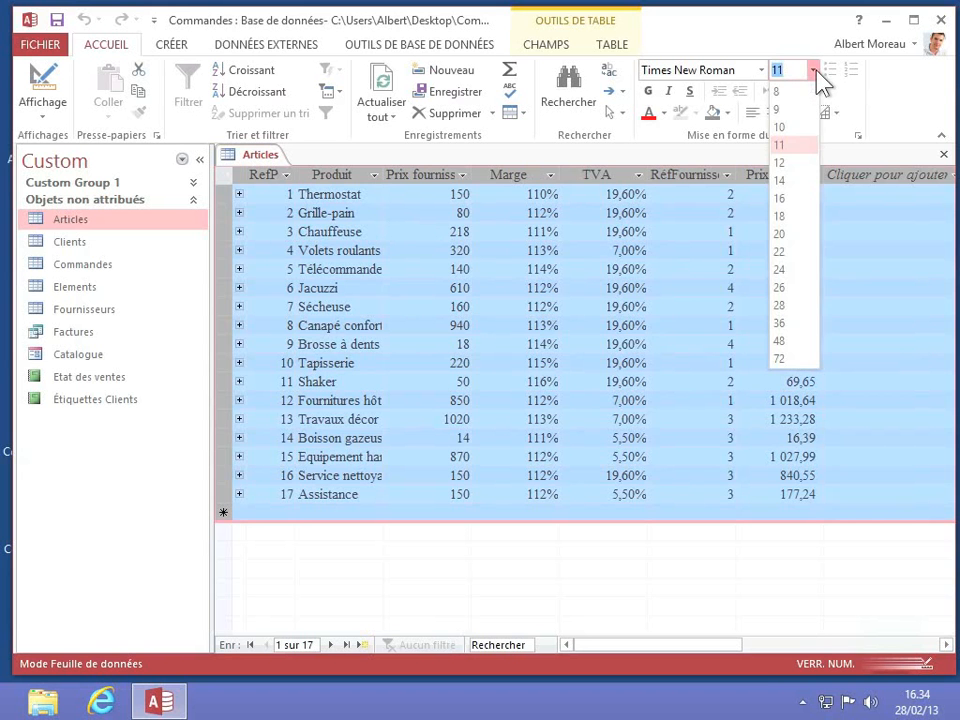
click(780, 181)
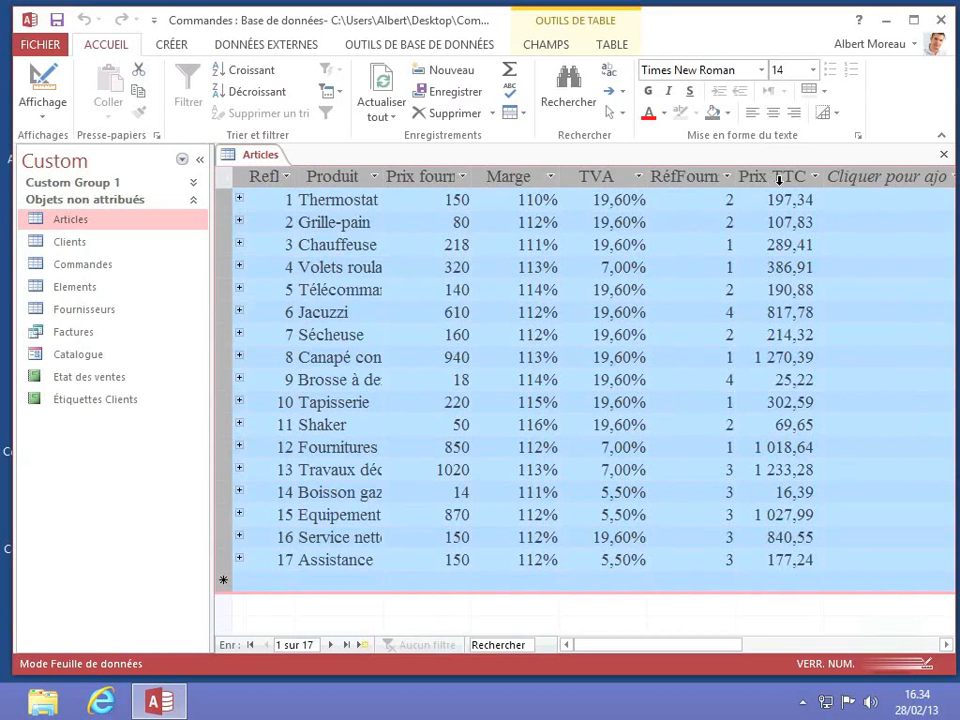
Try bold on the datasheet text and turn it off again.
click(376, 200)
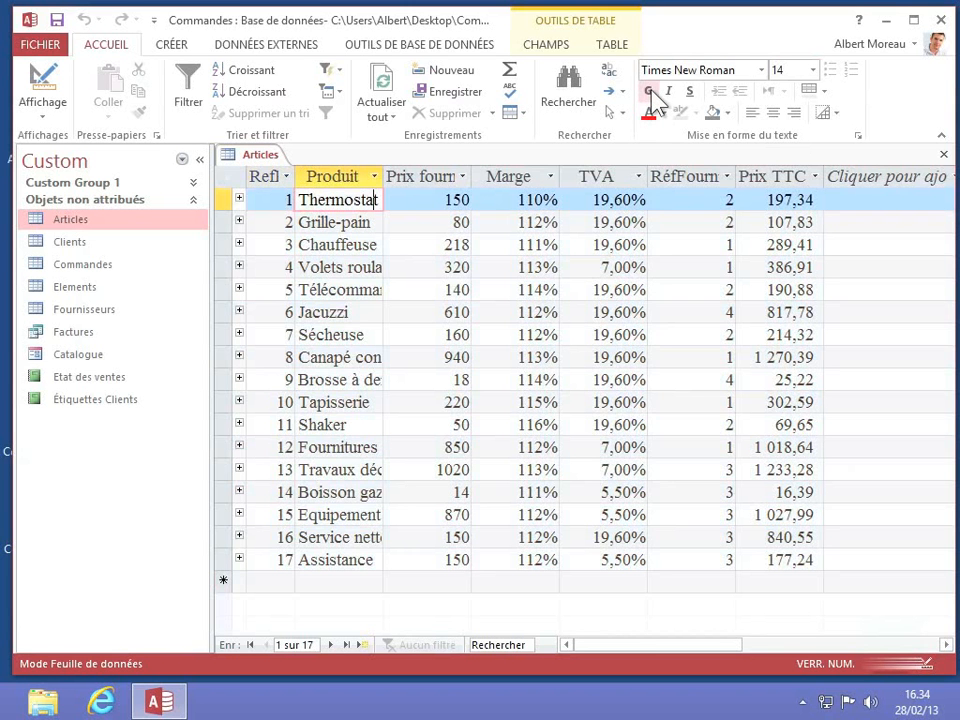
click(650, 92)
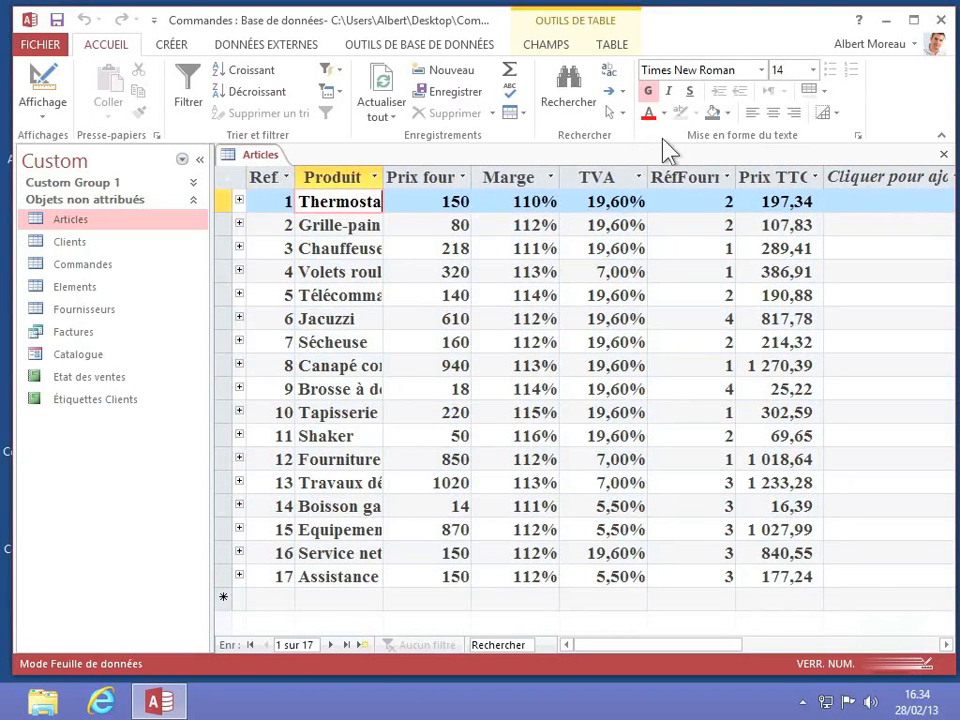
click(648, 92)
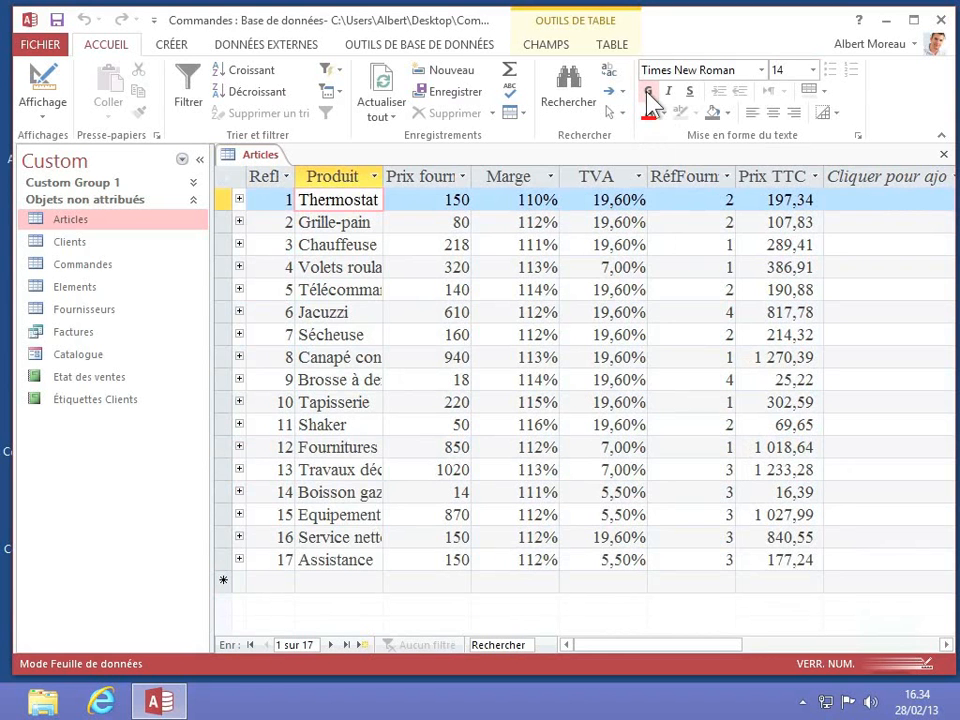
Italicize the datasheet text, trying underline as well and removing it again.
click(669, 92)
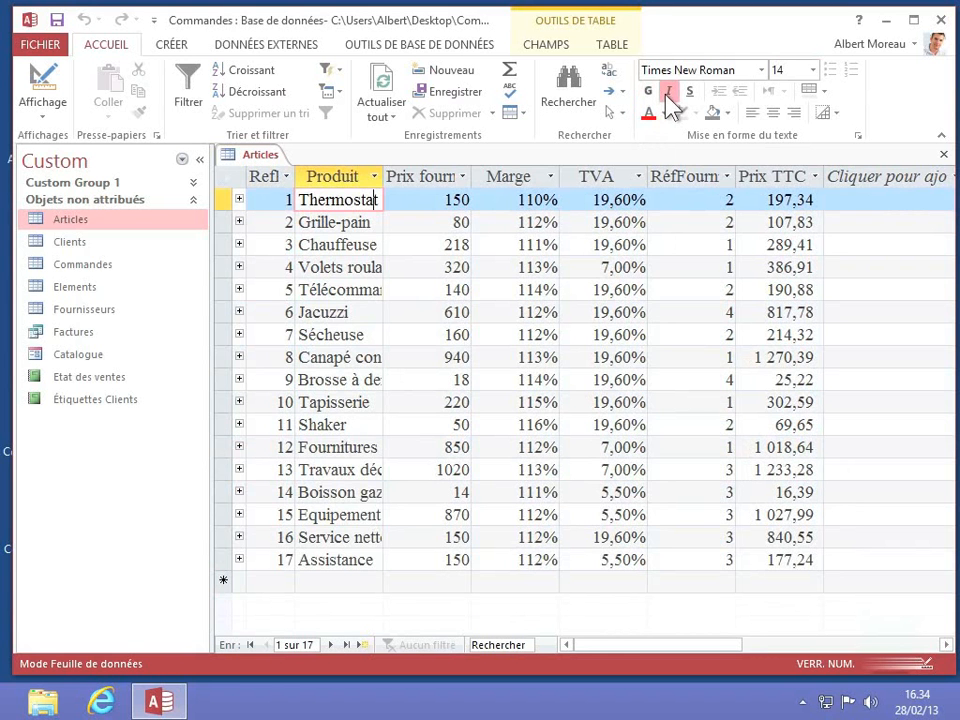
click(691, 93)
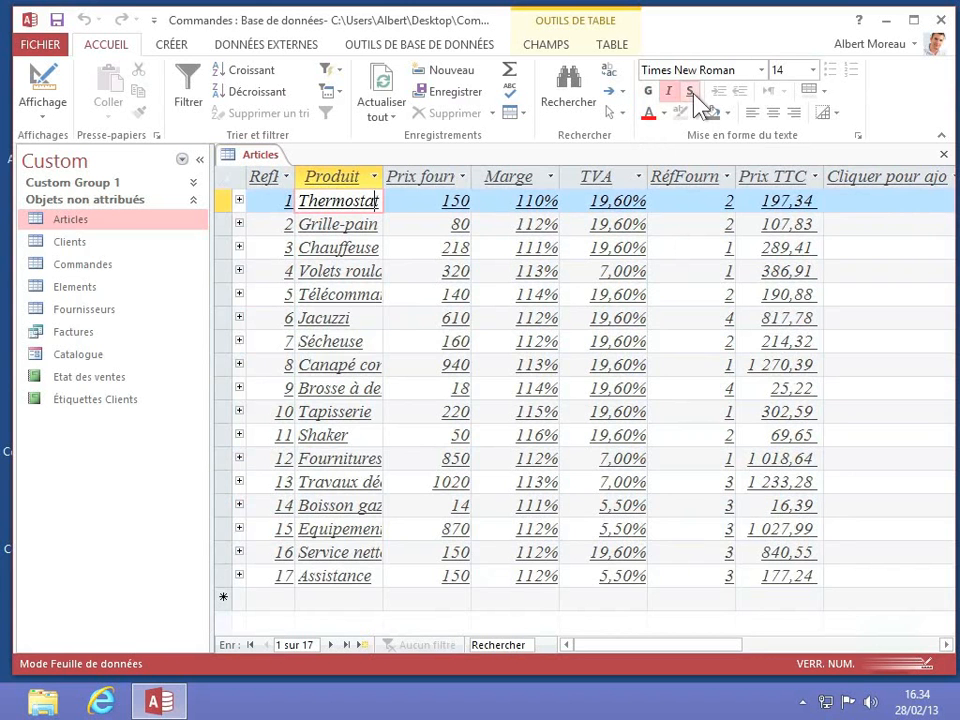
click(690, 92)
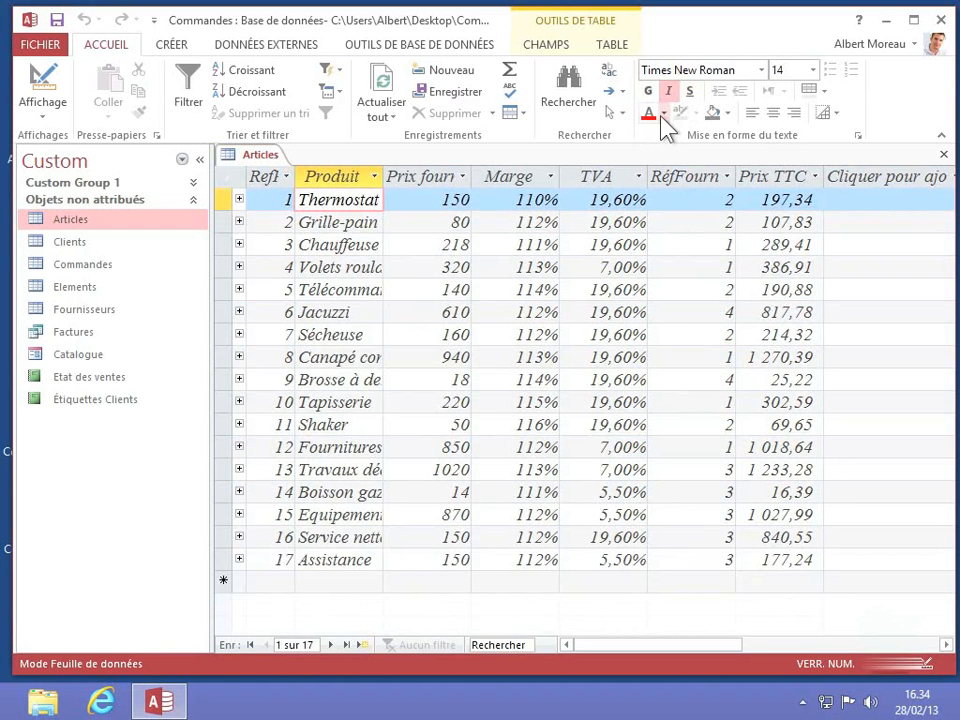
Set the datasheet's text color to a dark orange theme shade.
click(663, 113)
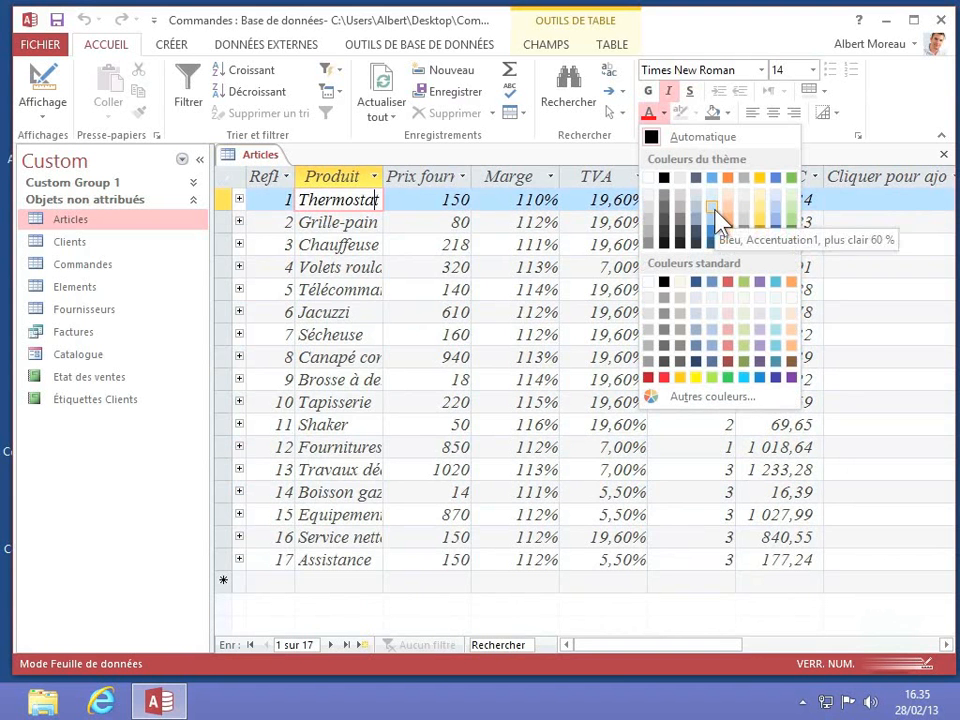
click(730, 229)
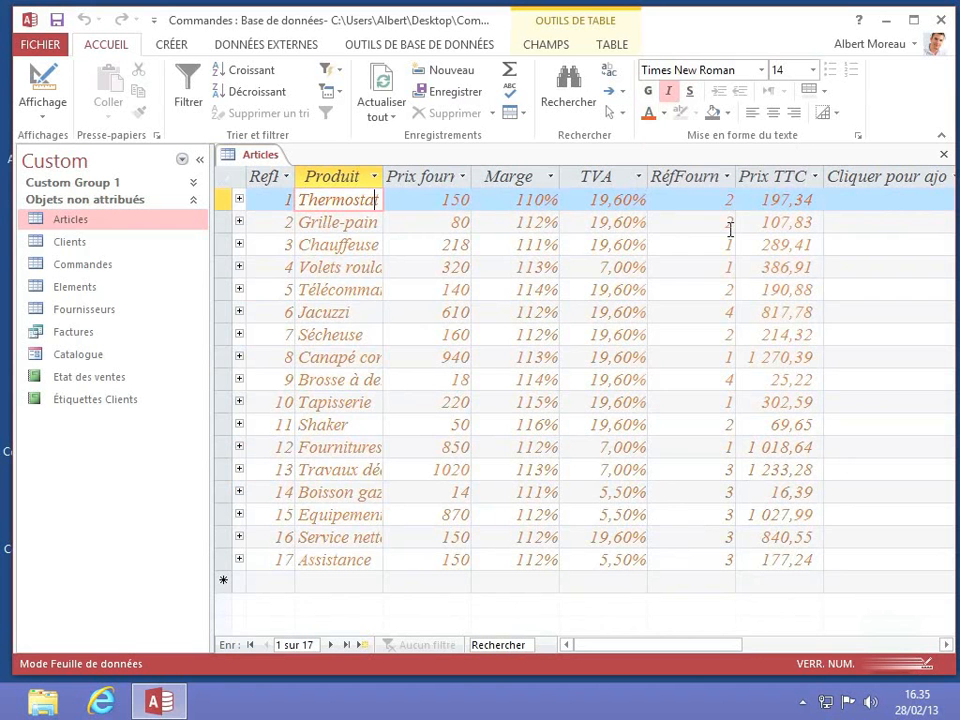
Give the datasheet text a custom dark blue color with RGB values 17, 32, 109.
click(663, 114)
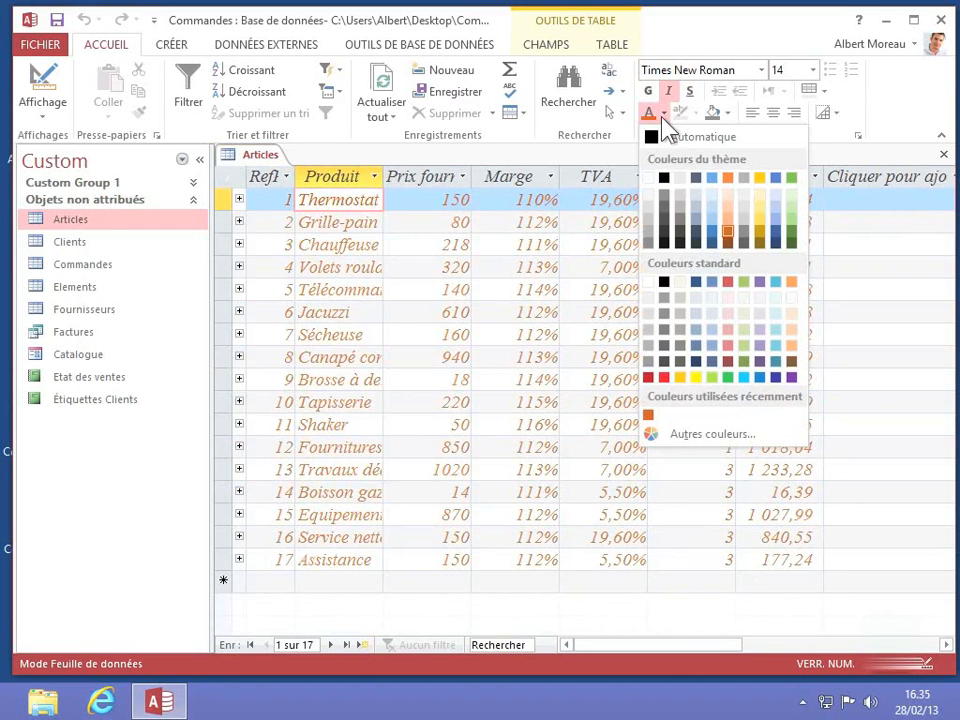
click(733, 436)
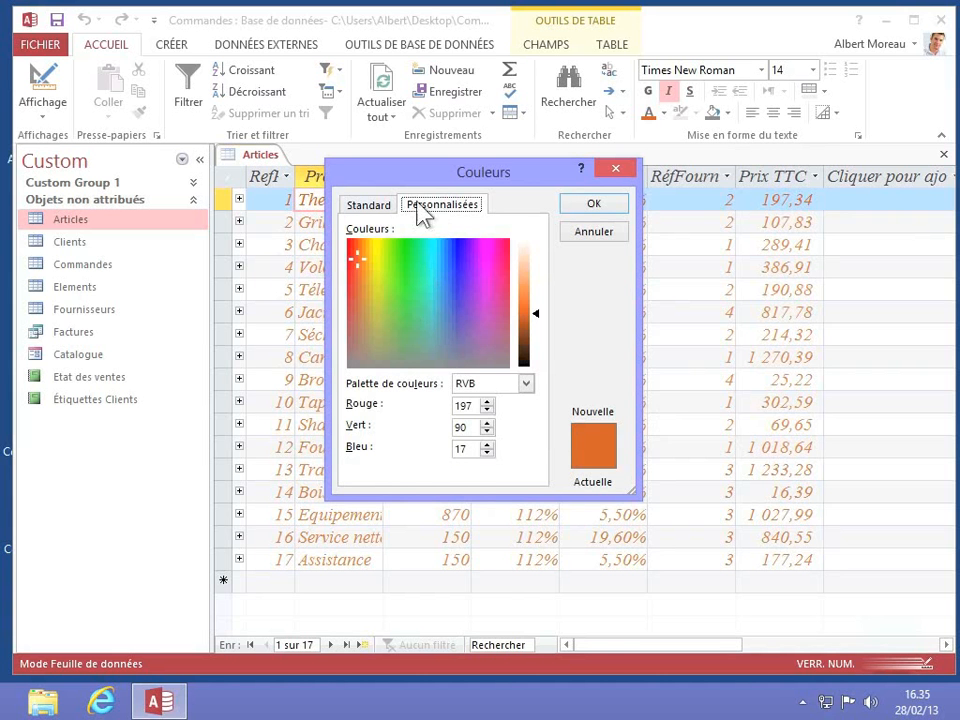
click(364, 207)
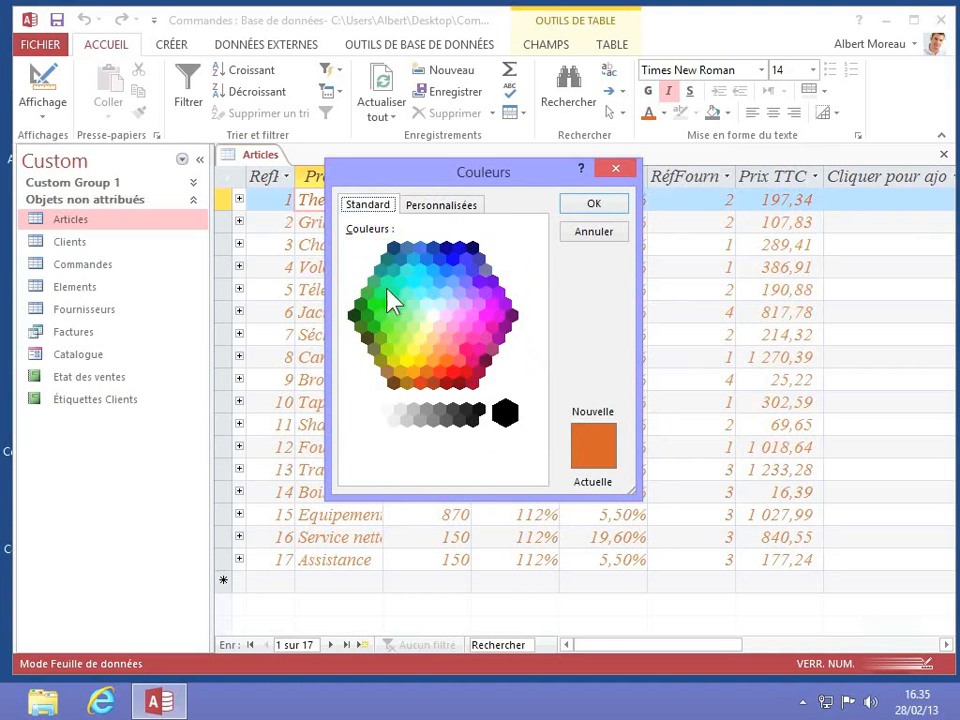
click(446, 207)
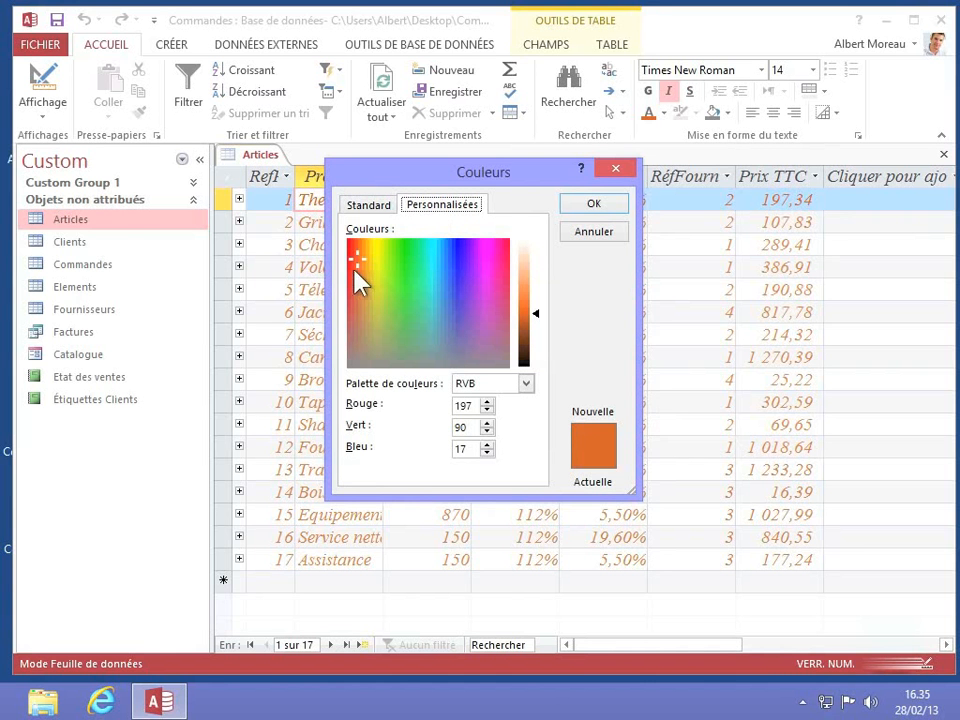
click(452, 275)
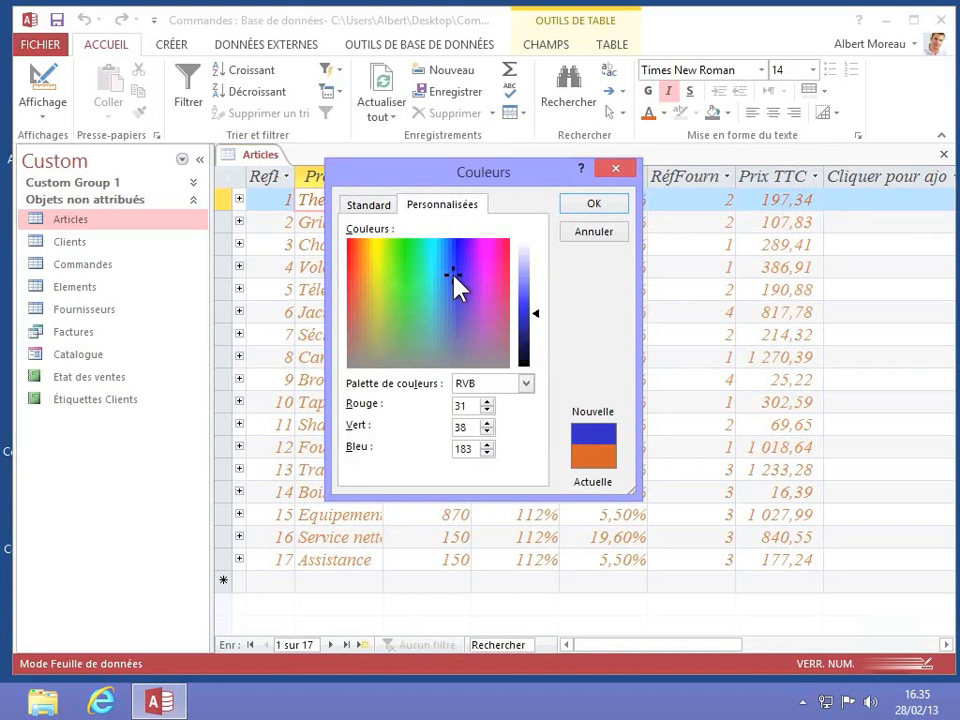
click(449, 341)
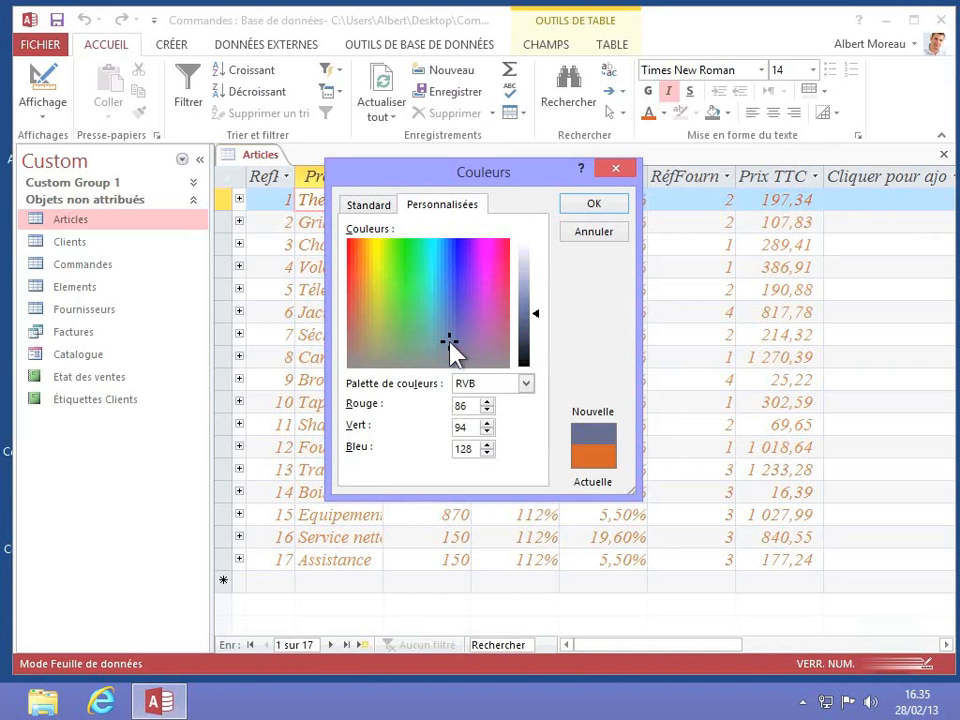
click(451, 272)
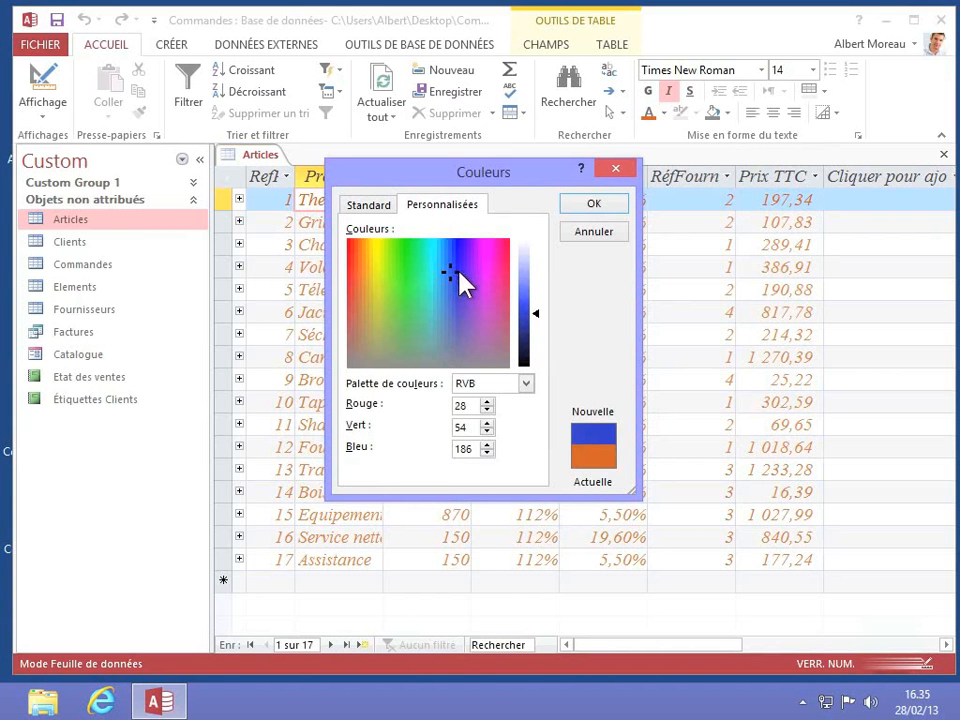
click(527, 272)
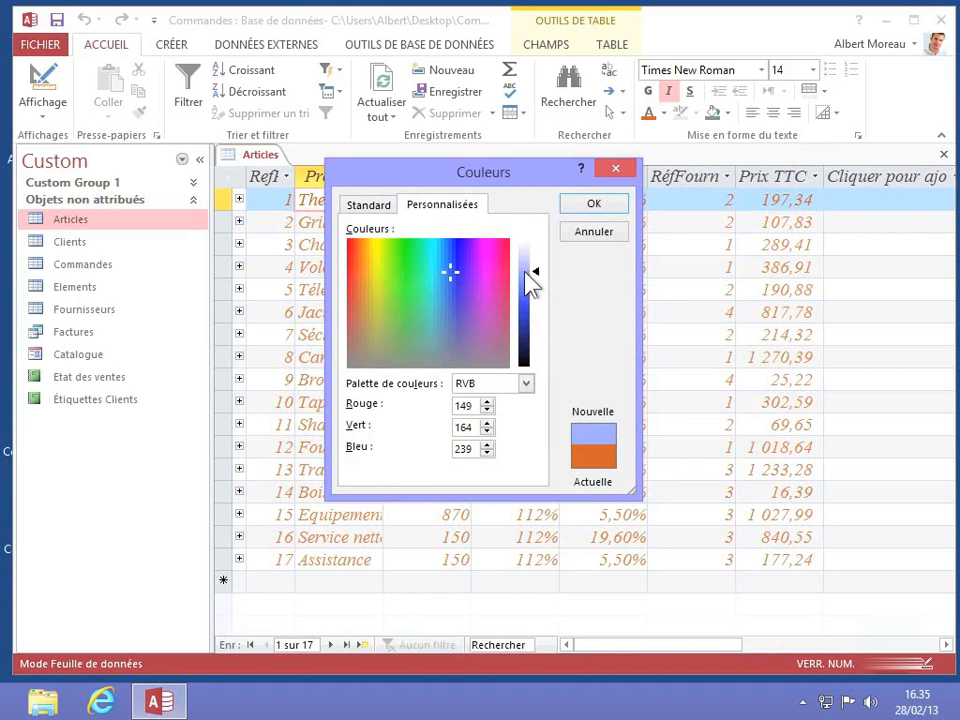
click(527, 336)
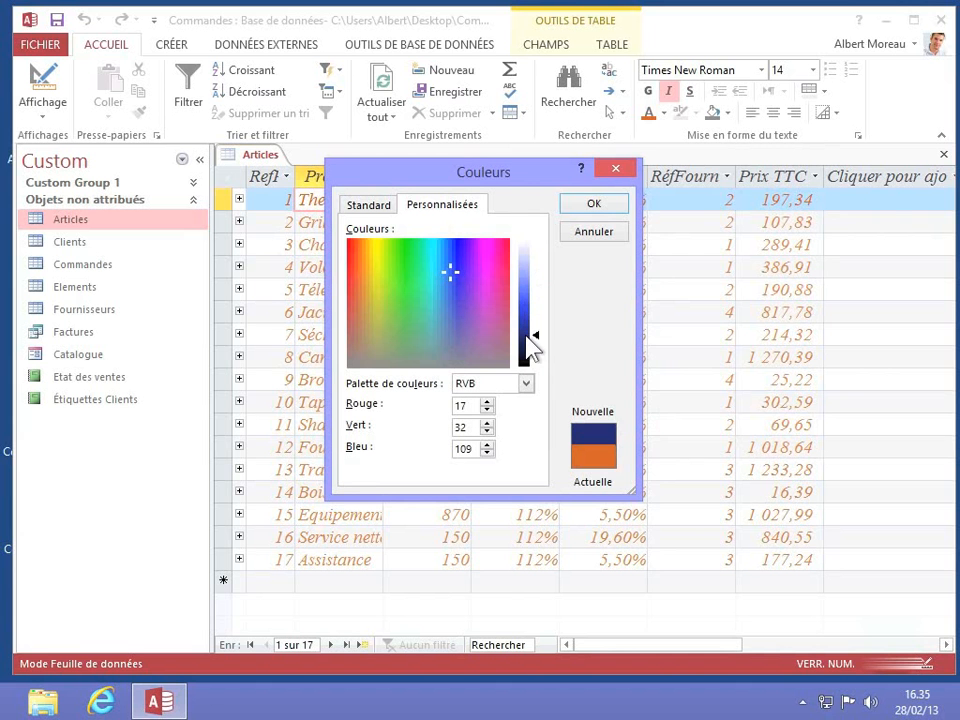
click(594, 205)
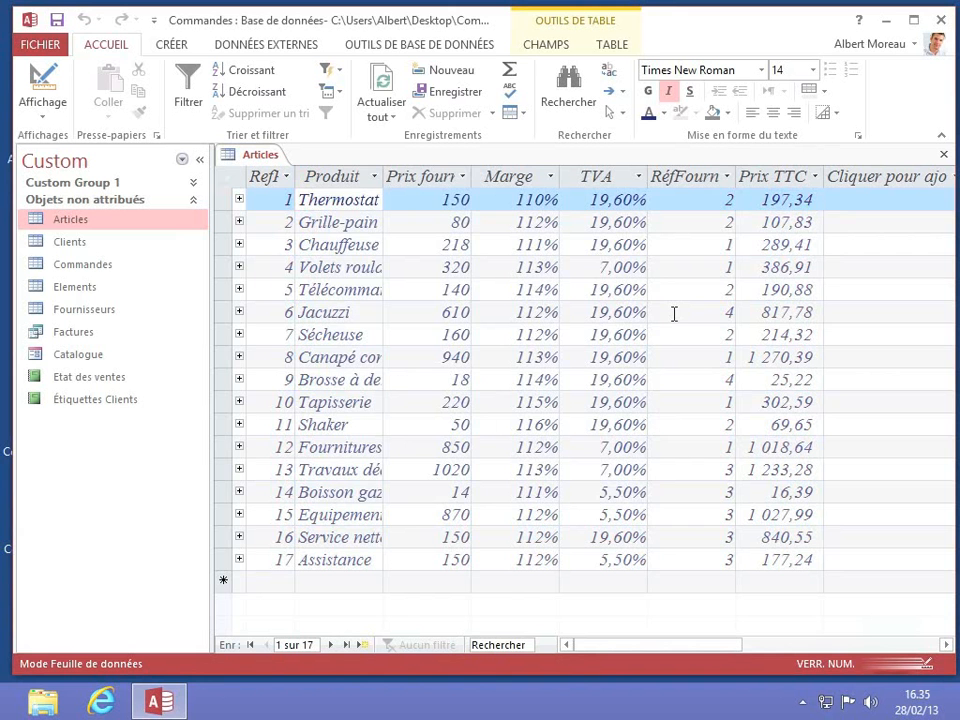
Set the datasheet's background color to the lightest blue theme shade.
click(729, 113)
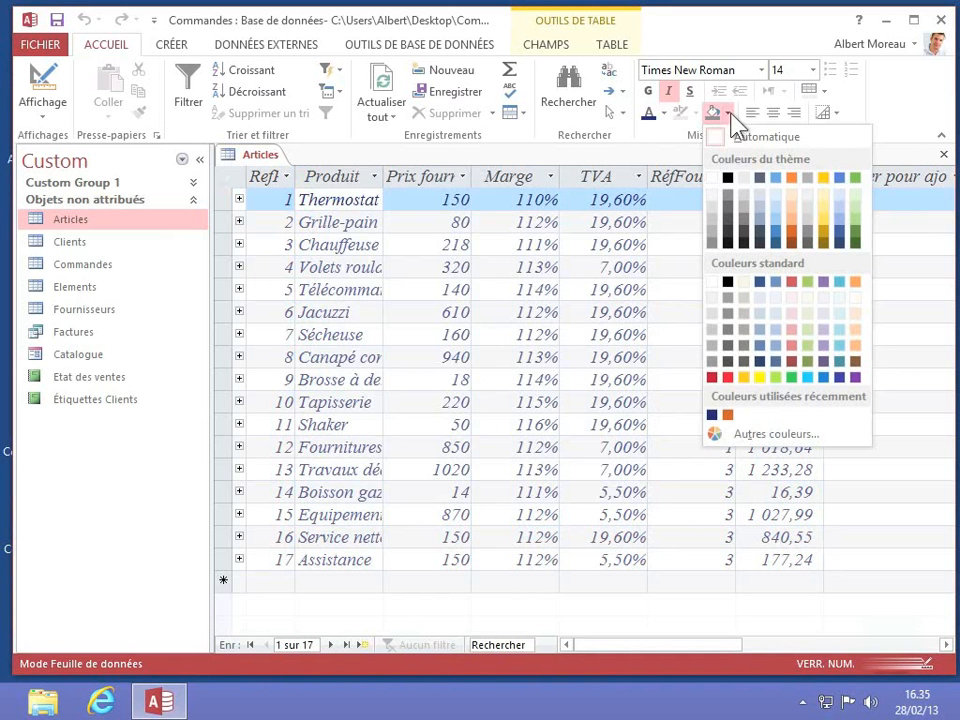
click(776, 196)
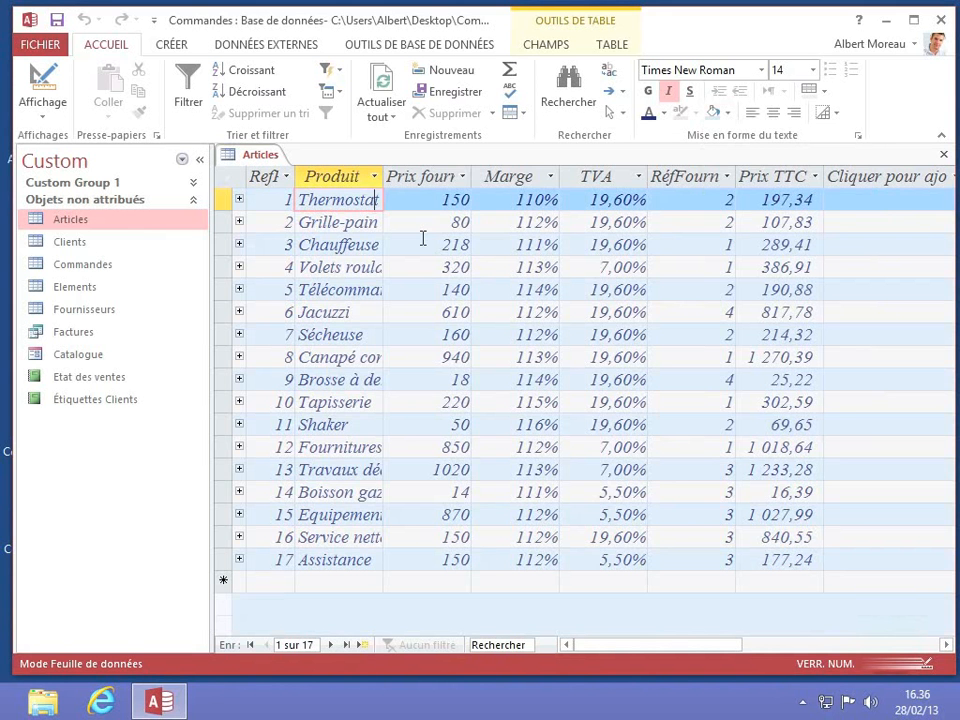
Try horizontal-only gridlines and vertical-only gridlines on the datasheet.
click(835, 116)
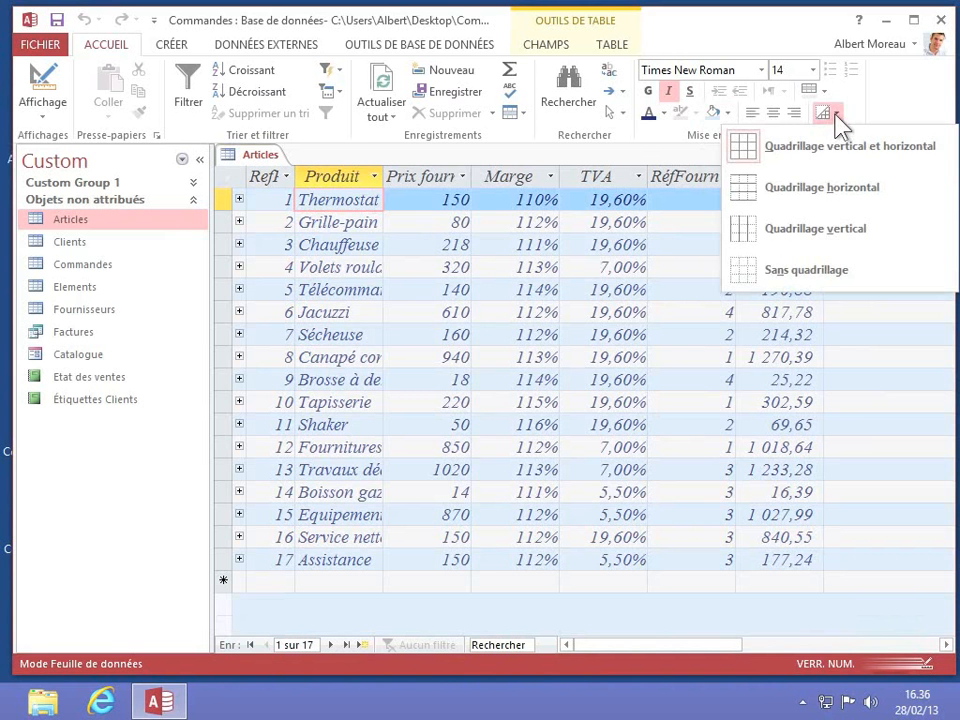
click(826, 188)
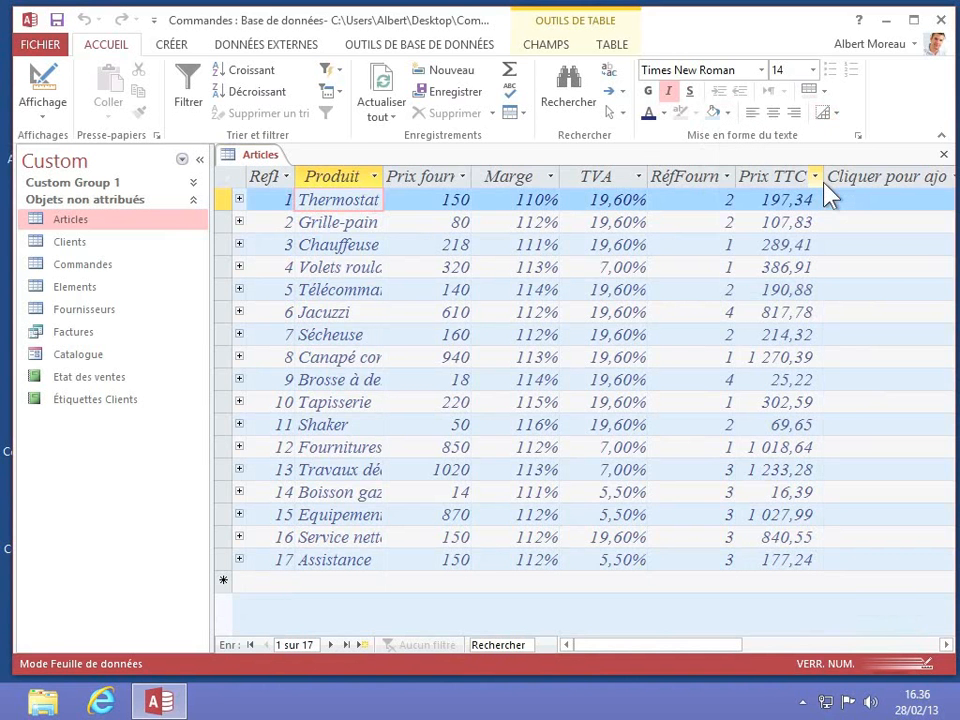
click(834, 117)
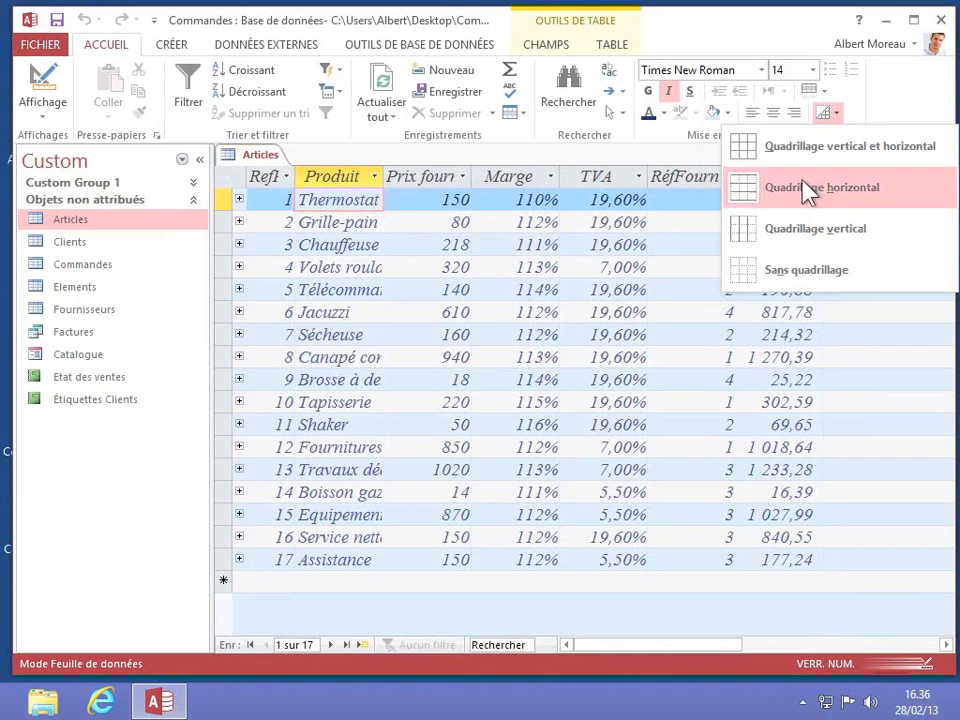
click(836, 236)
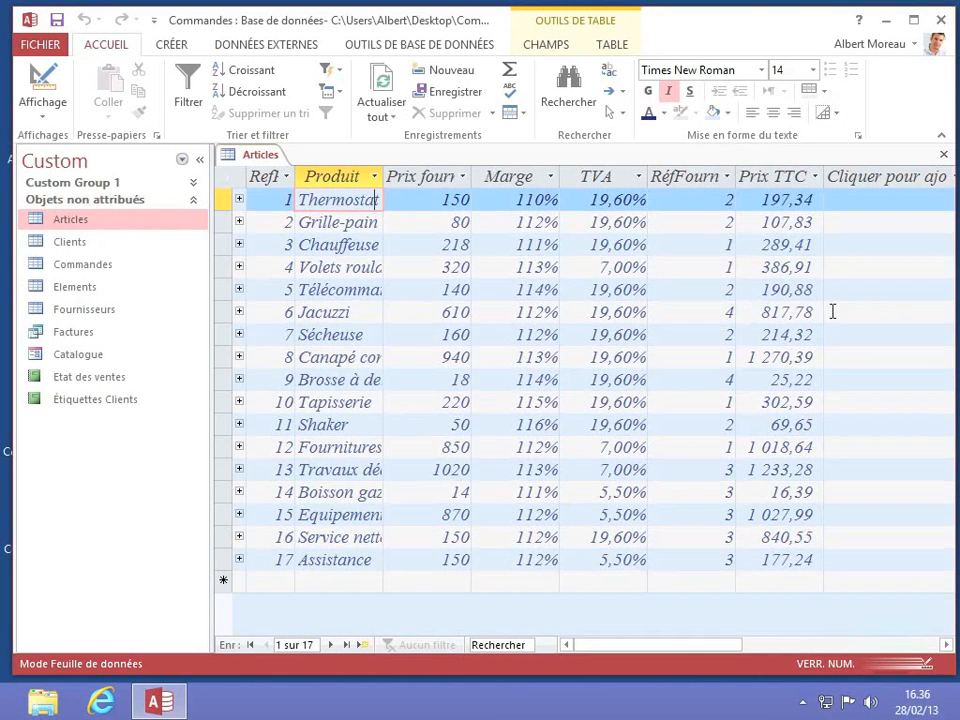
Set the datasheet to "Sans quadrillage" and fit the Produit column's width to its contents.
click(826, 113)
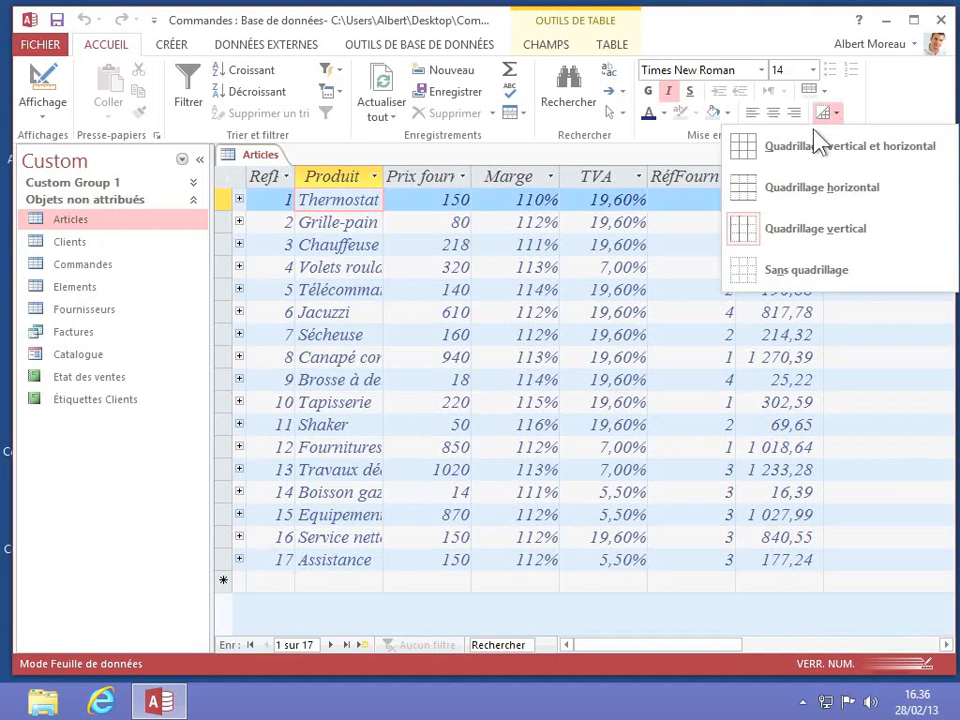
click(795, 272)
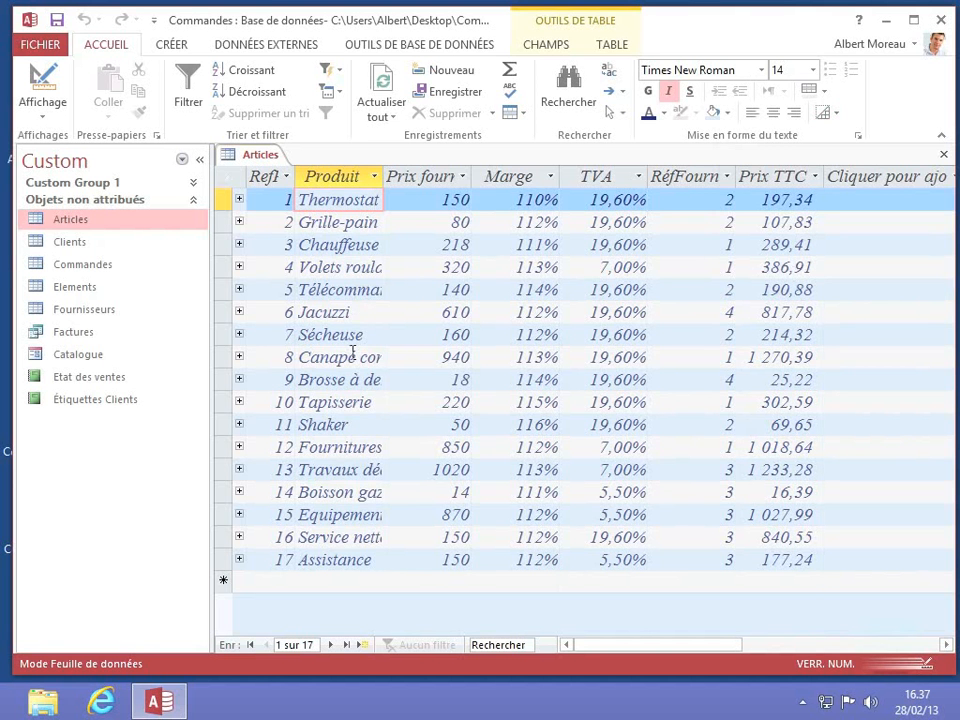
double_click(385, 176)
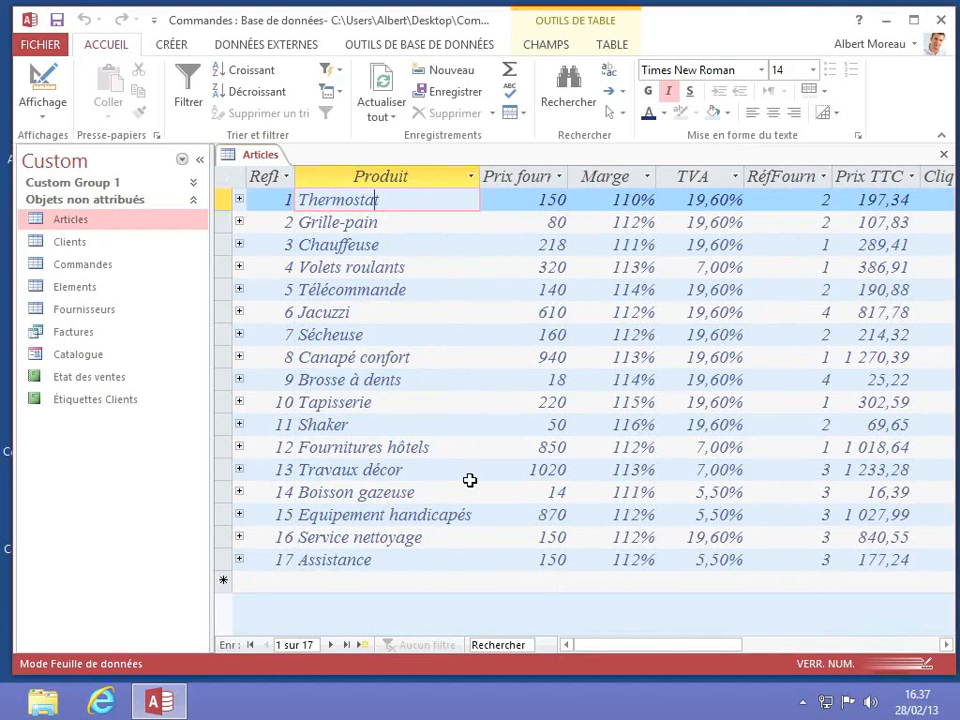
Adjust the Produit column's width by hand to just fit its longest entry, and center the column's values.
drag(480, 187, 530, 183)
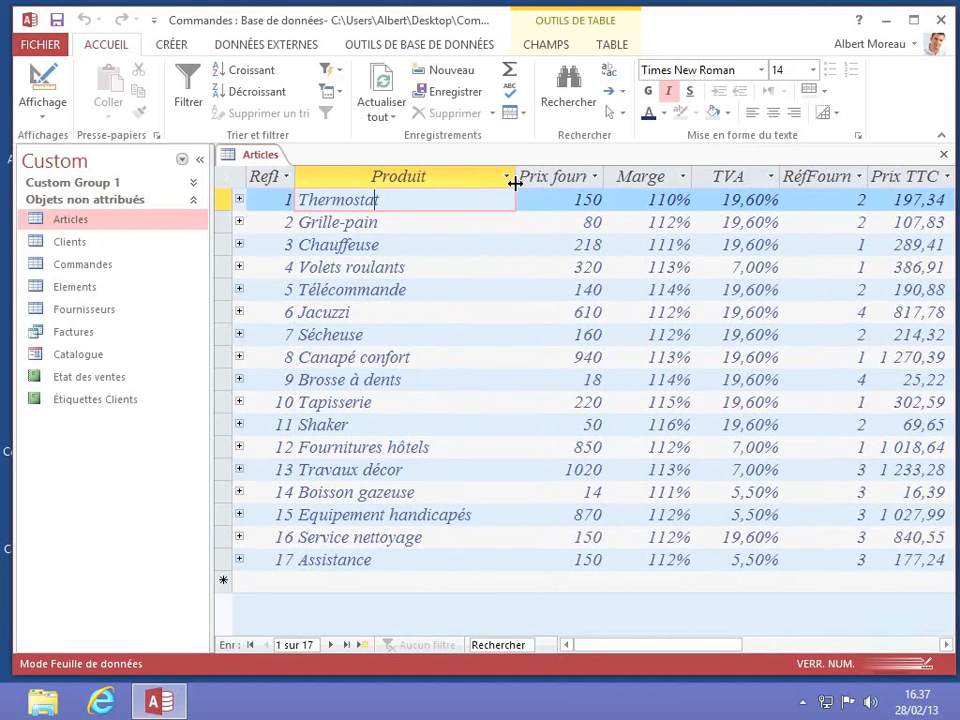
drag(514, 177, 476, 177)
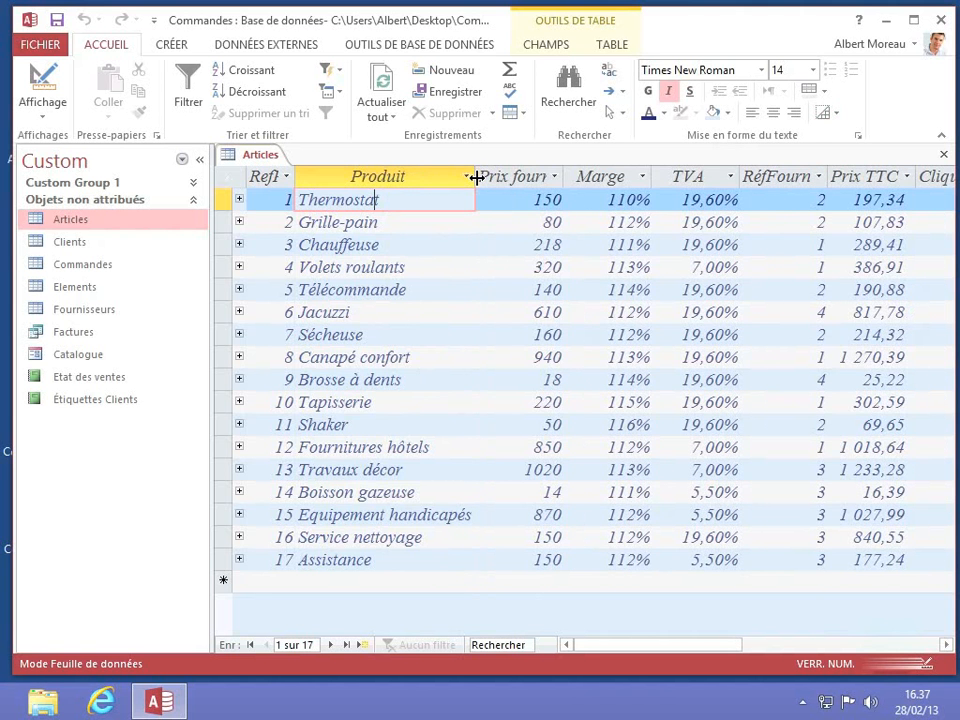
click(432, 177)
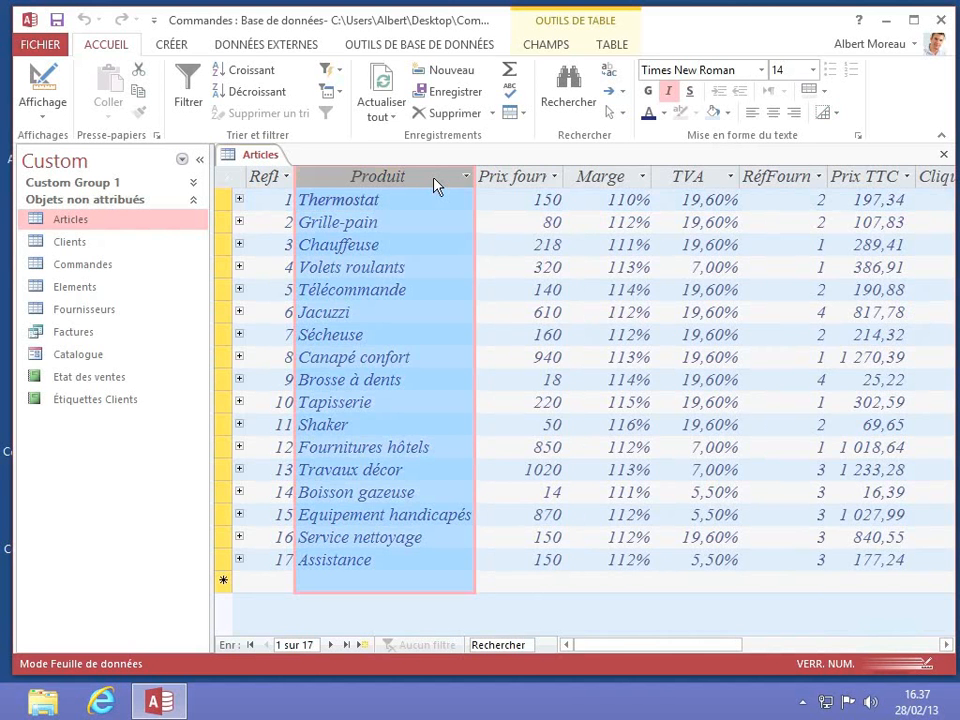
click(774, 113)
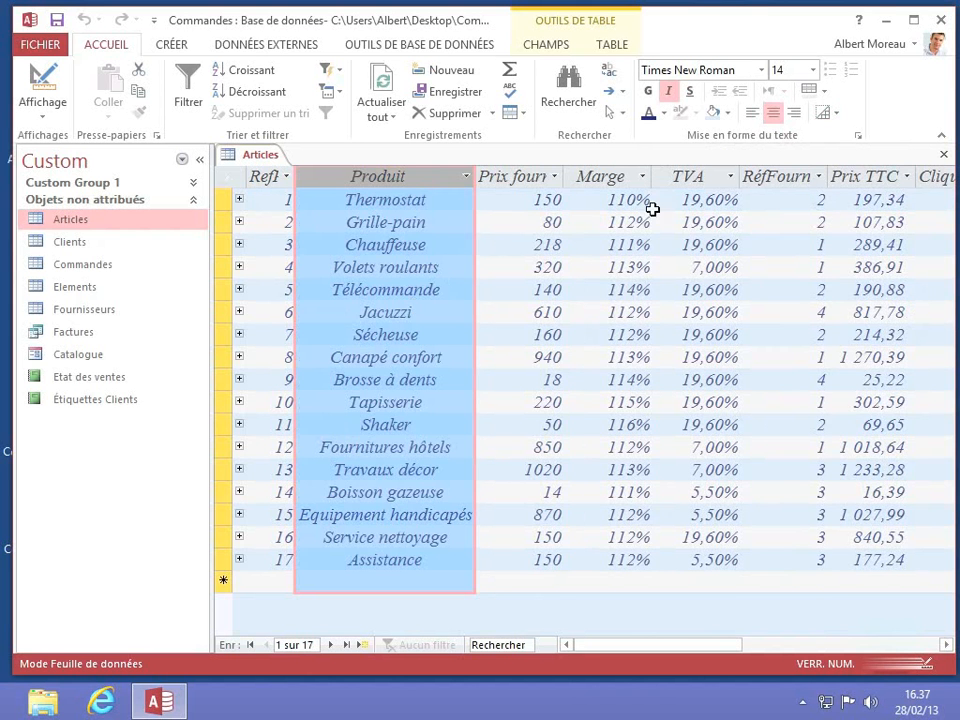
Center the values in the RéfFourn column and left-align those in the Prix TTC column.
click(765, 177)
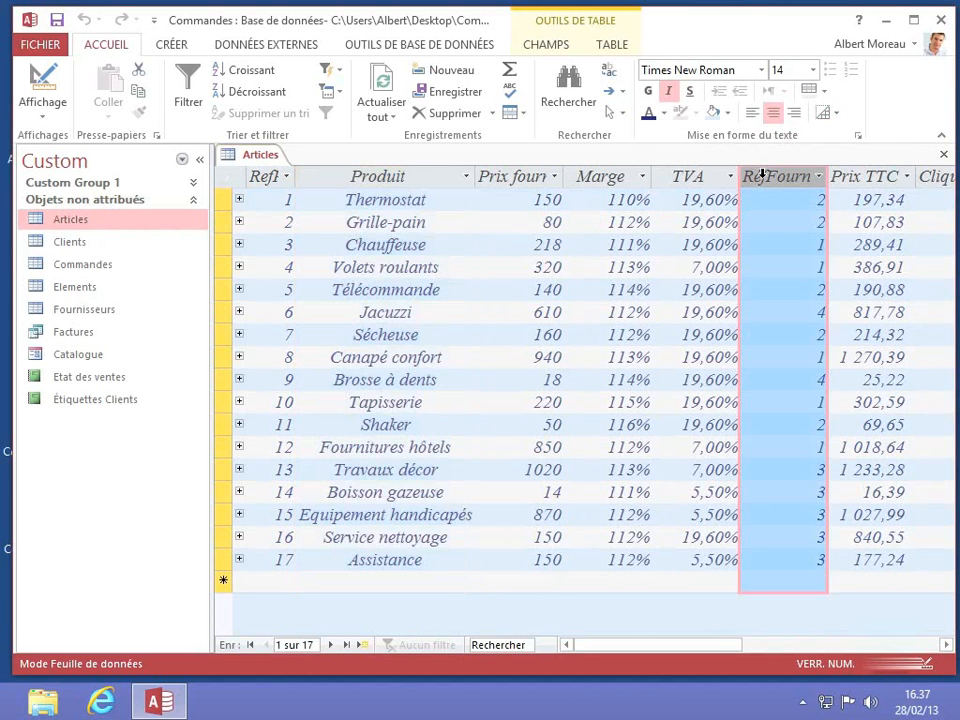
click(774, 114)
click(848, 177)
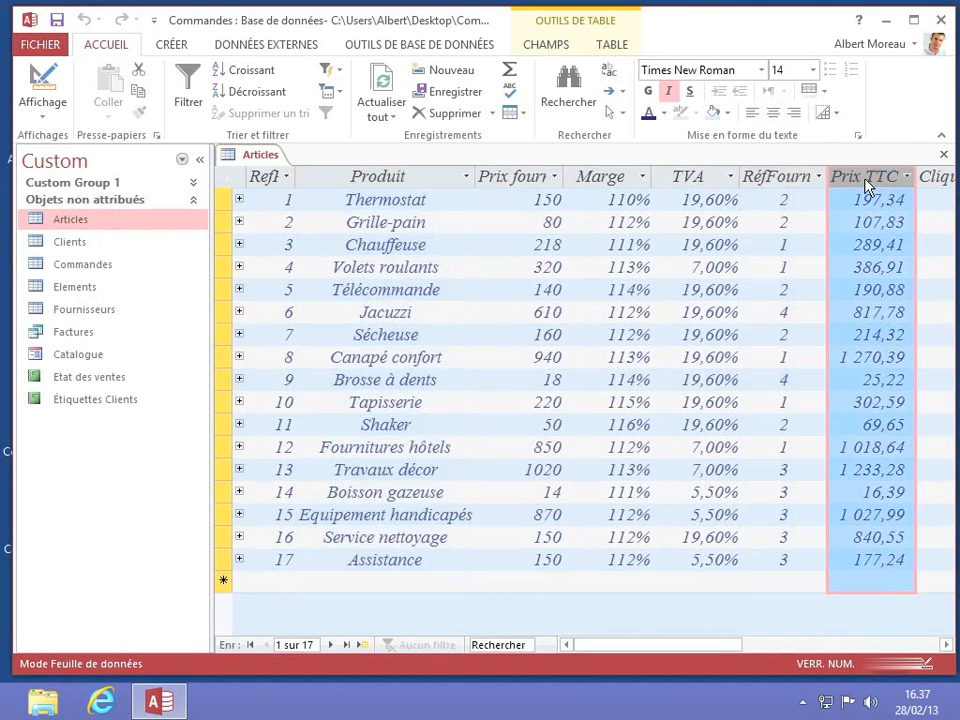
click(753, 113)
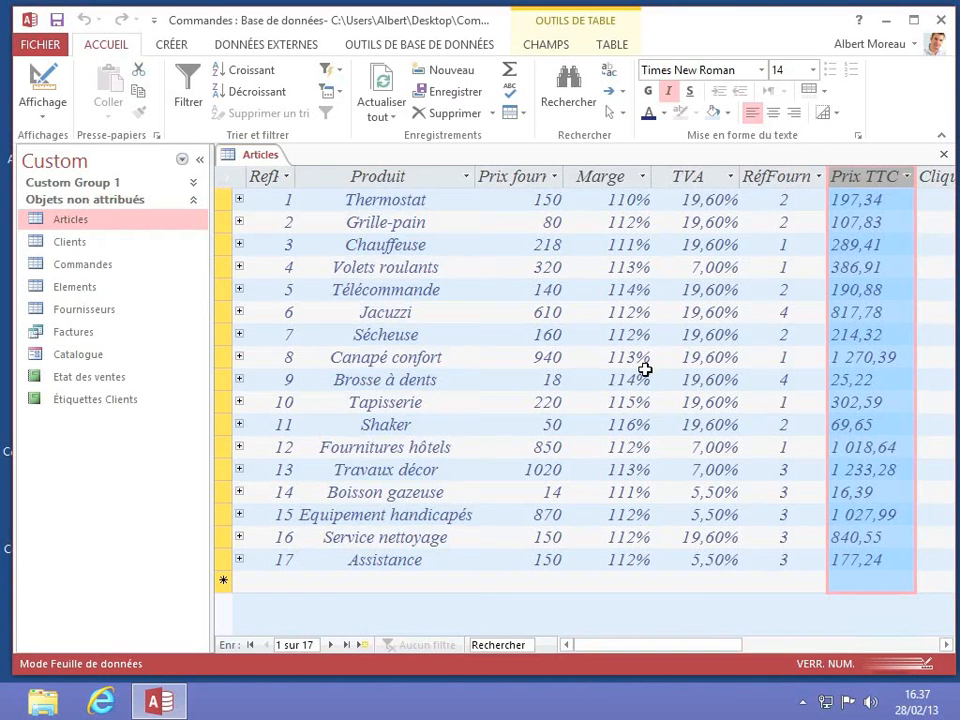
Save and close the Articles table, and reopen it in datasheet view to check its formatting.
right_click(263, 160)
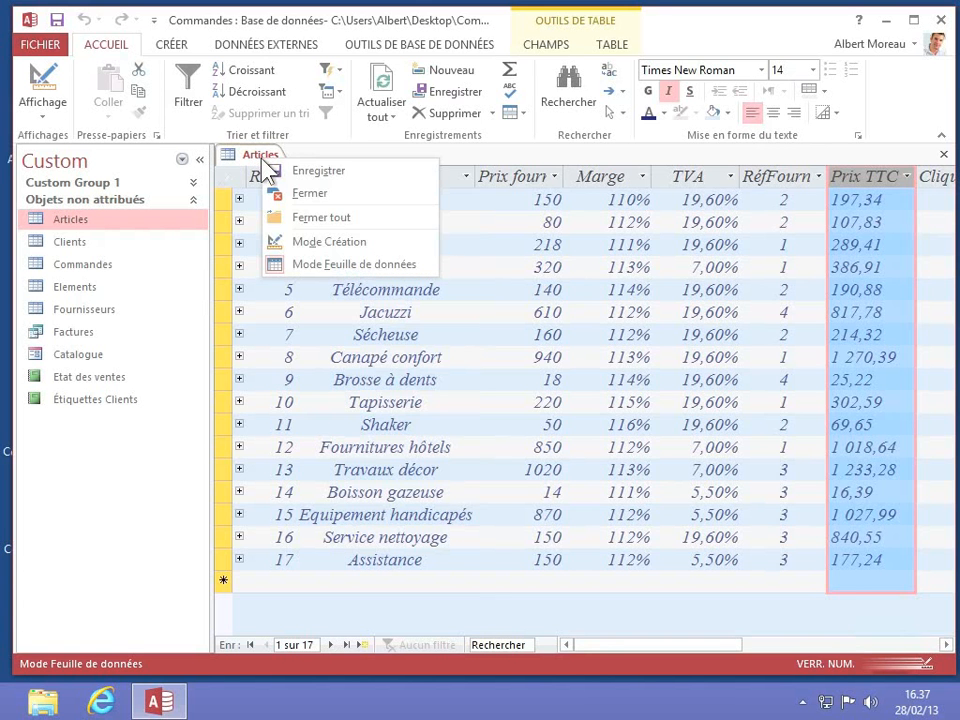
click(272, 170)
right_click(258, 158)
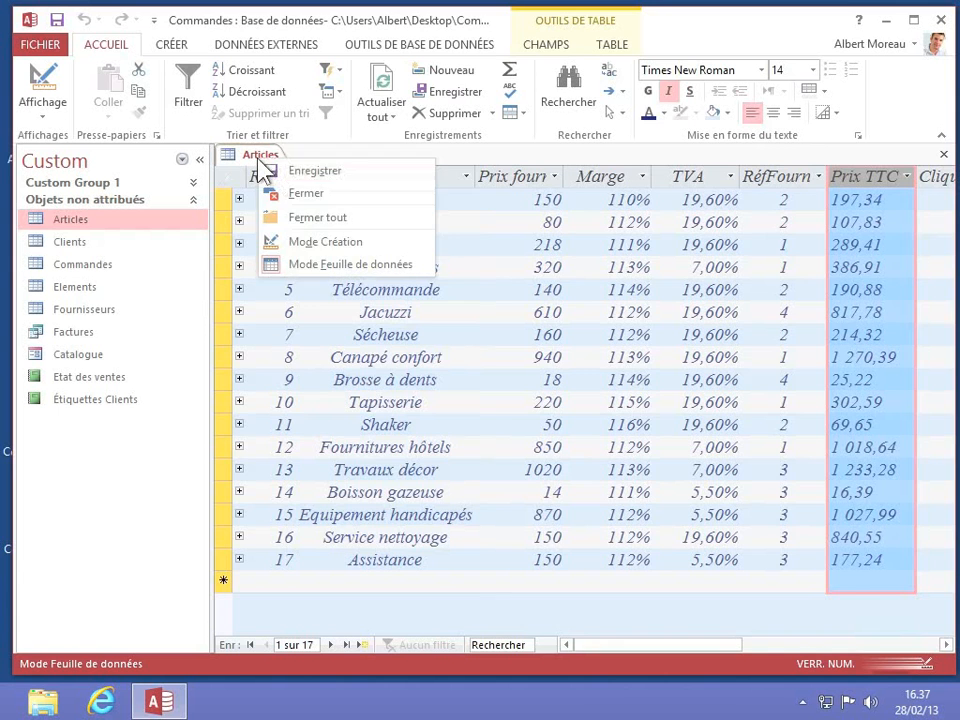
click(272, 193)
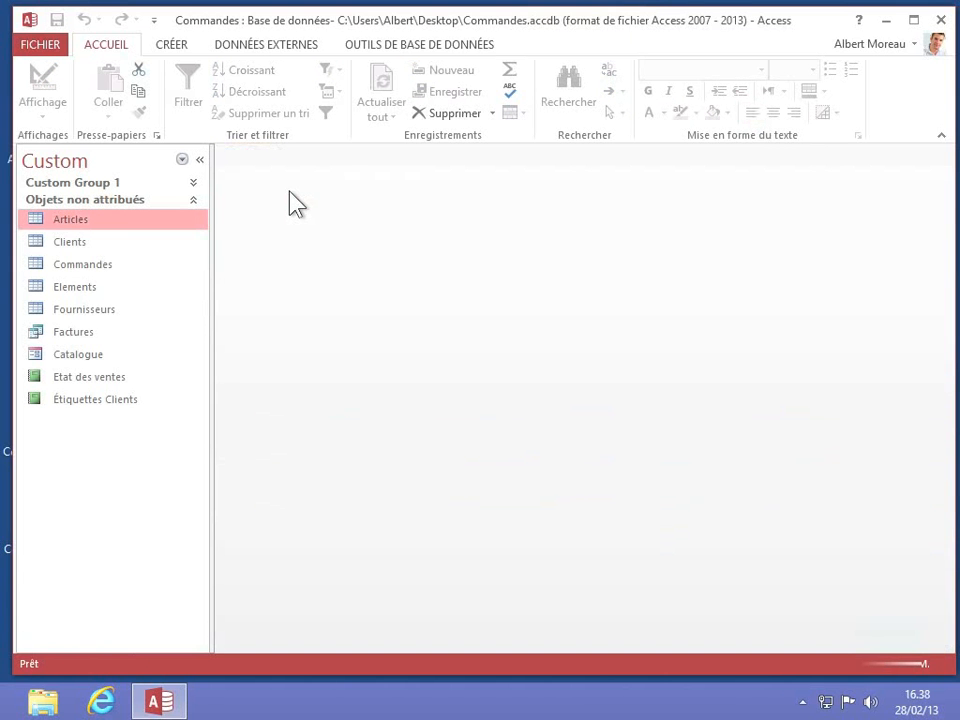
double_click(55, 225)
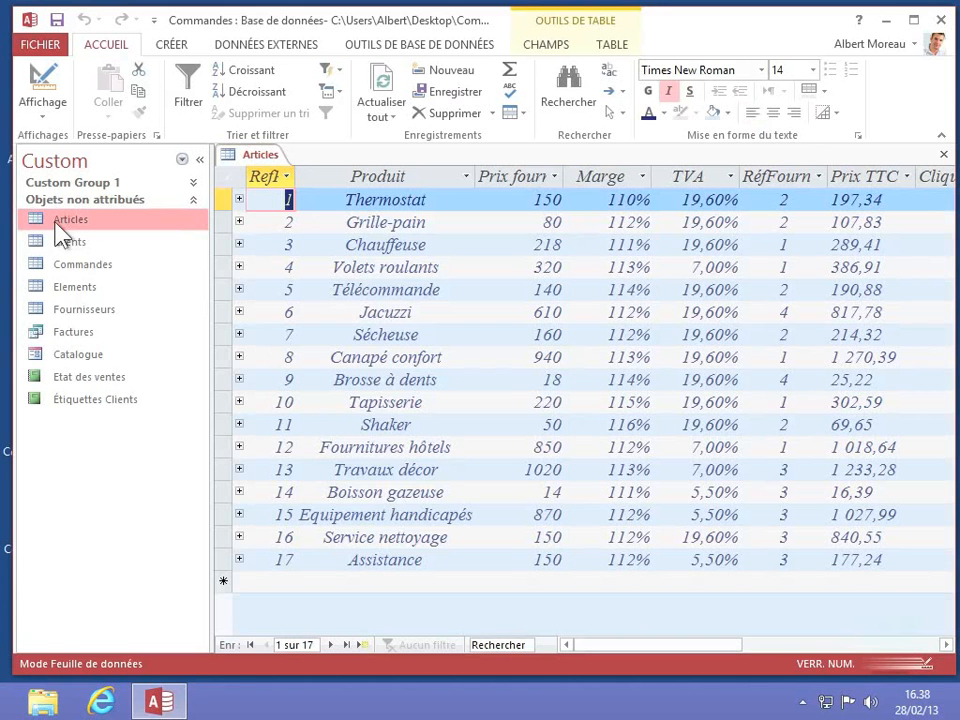